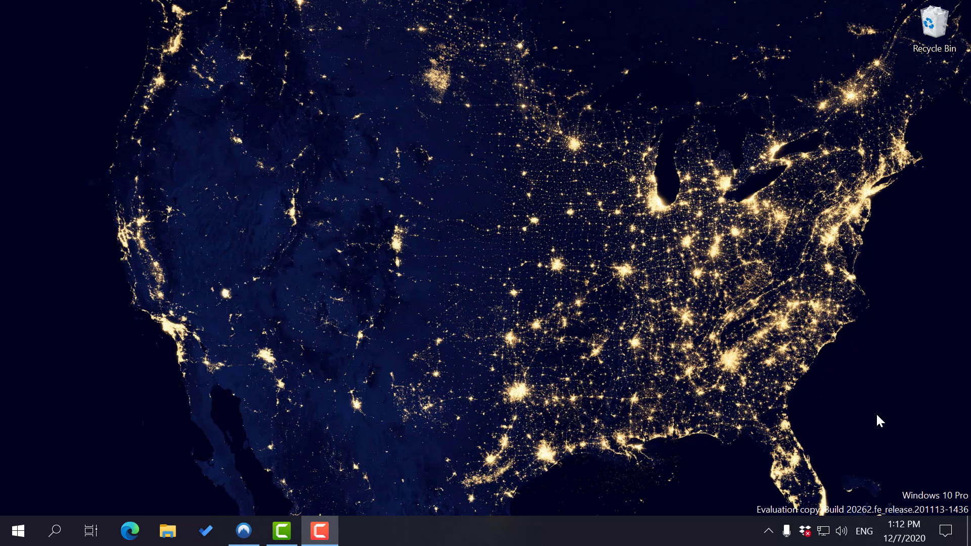
- Launch Settings from the Start app list after a first attempt via Action Center
{"action": "left_click", "coordinate": [954, 544]}
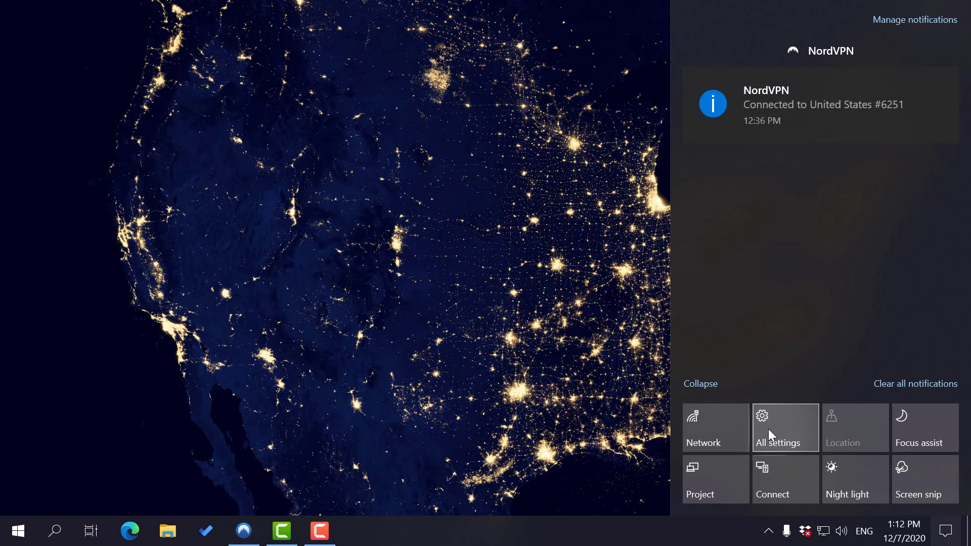
{"action": "left_click", "coordinate": [769, 430]}
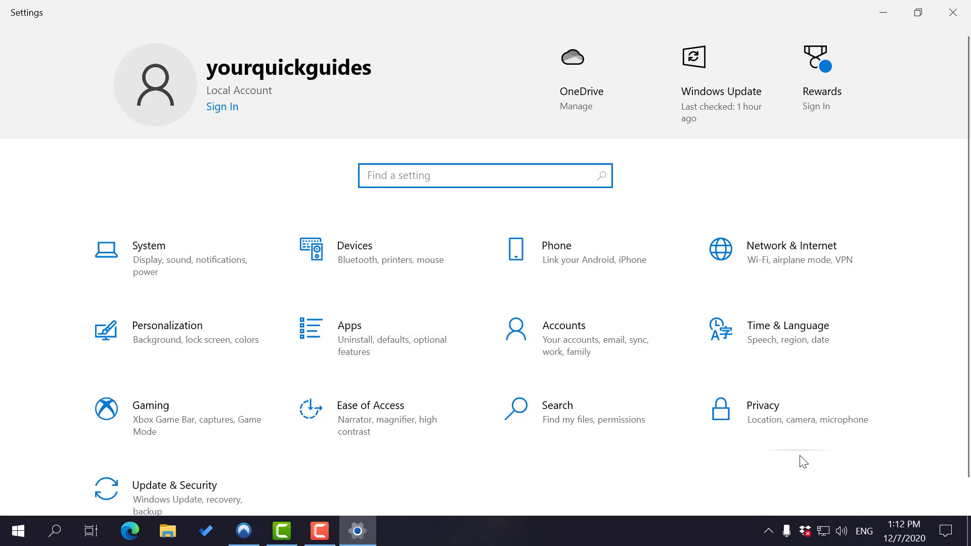
{"action": "left_click", "coordinate": [953, 12]}
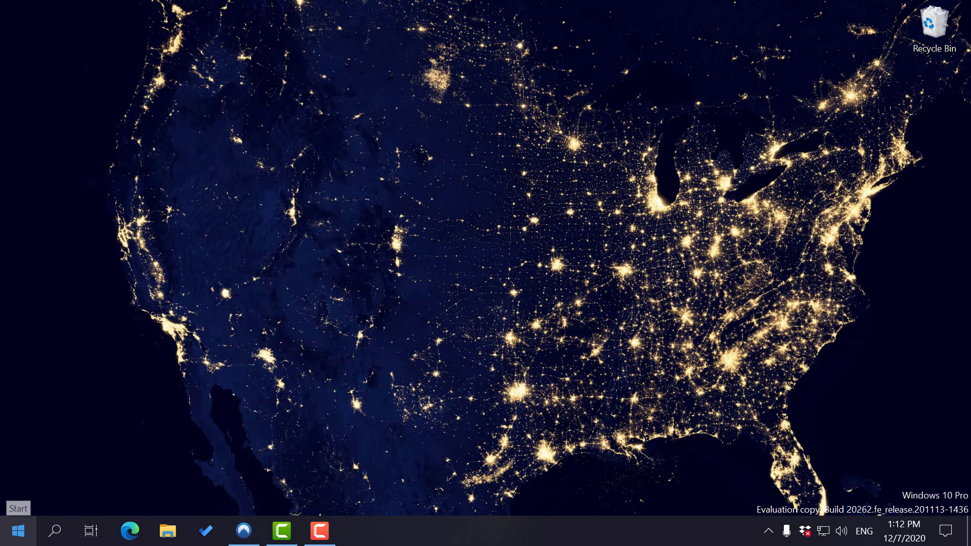
{"action": "left_click", "coordinate": [18, 531]}
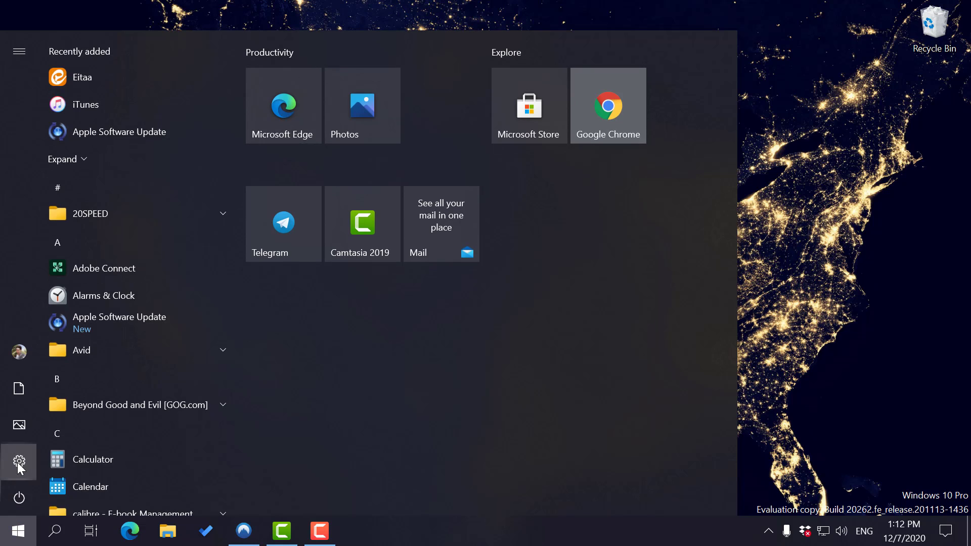
{"action": "left_click", "coordinate": [20, 463]}
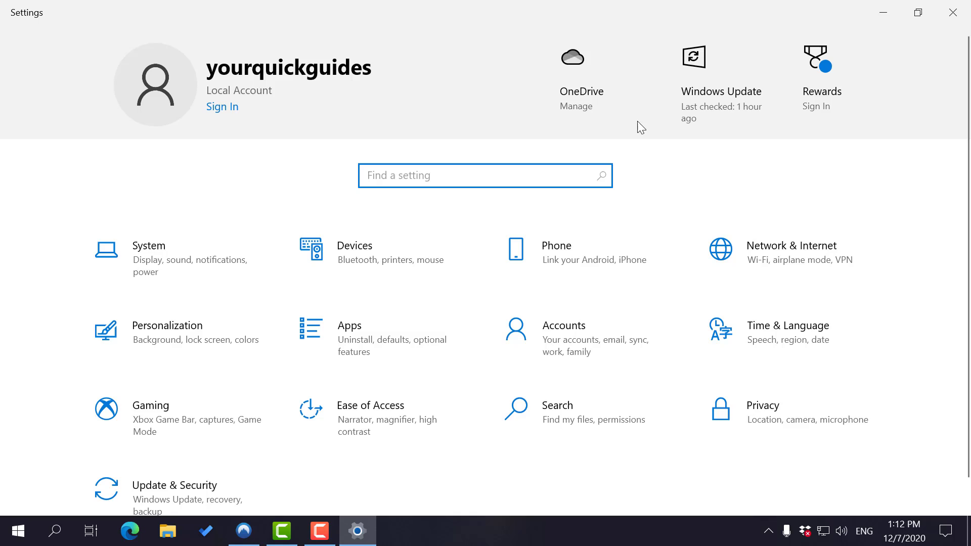
{"action": "scroll", "coordinate": [639, 123], "scroll_direction": "down", "scroll_amount": 1}
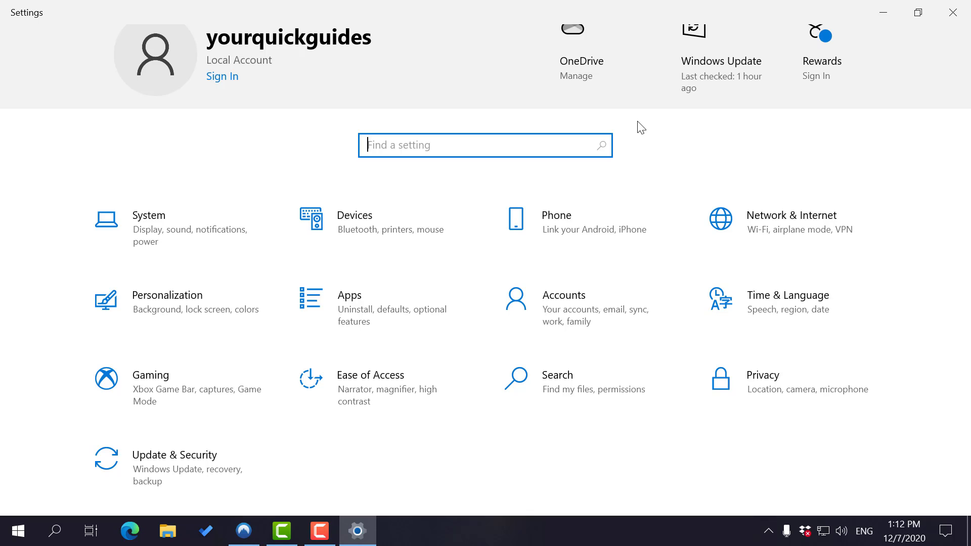
- Go from Accounts through Email & accounts to the Family & other users page
{"action": "left_click", "coordinate": [569, 322]}
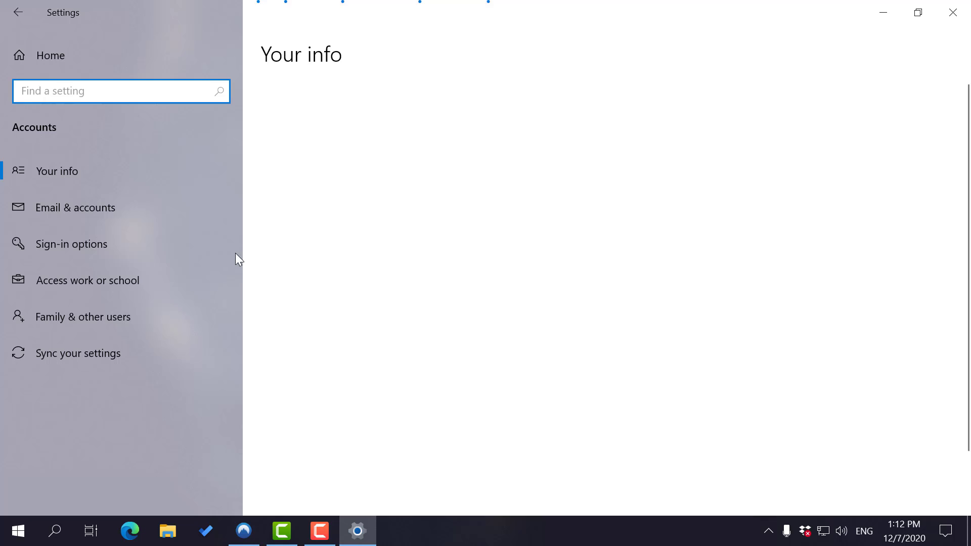
{"action": "left_click", "coordinate": [102, 207]}
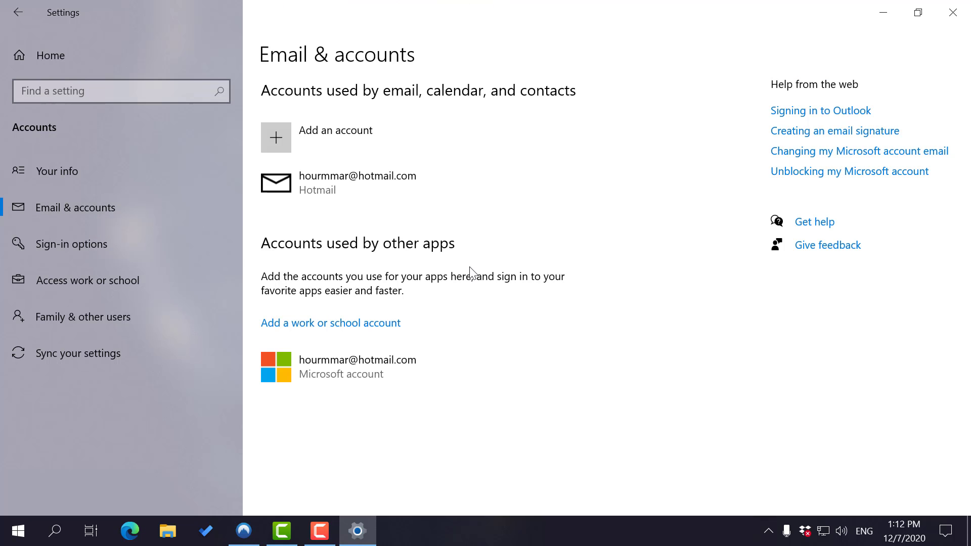
{"action": "left_click", "coordinate": [105, 318]}
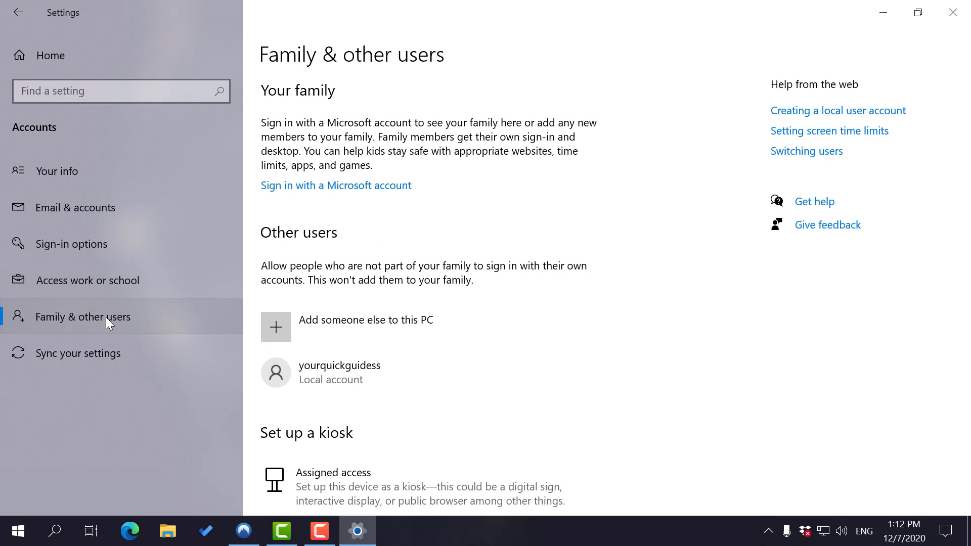
{"action": "scroll", "coordinate": [408, 312], "scroll_direction": "down", "scroll_amount": 2}
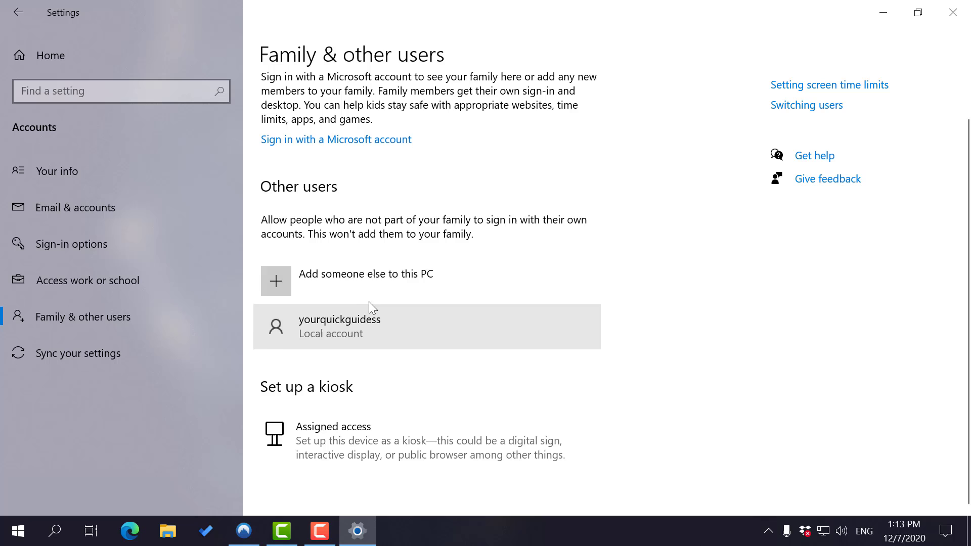
{"action": "scroll", "coordinate": [369, 306], "scroll_direction": "up", "scroll_amount": 2}
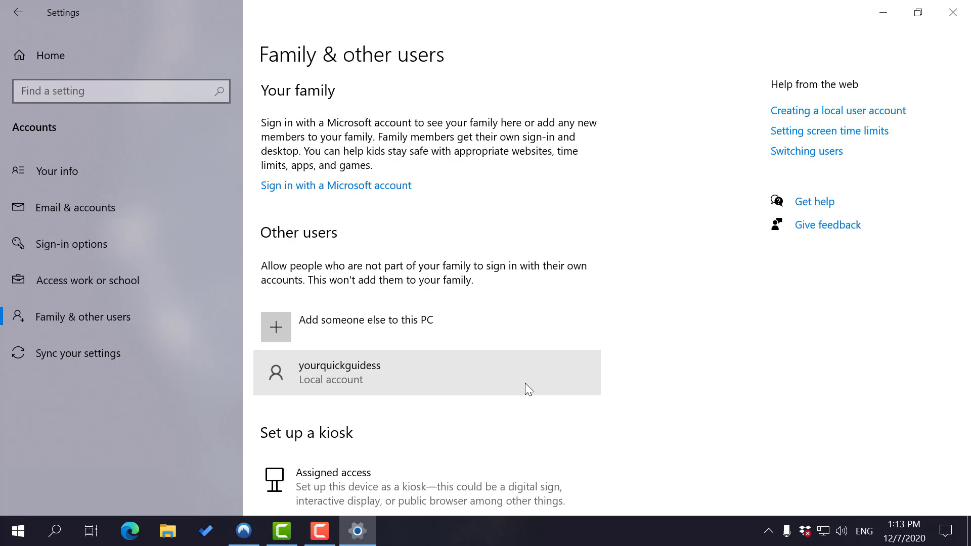
- Show the Sign-in options page and scroll past PIN, Security Key, Password and Picture Password
{"action": "left_click", "coordinate": [83, 243]}
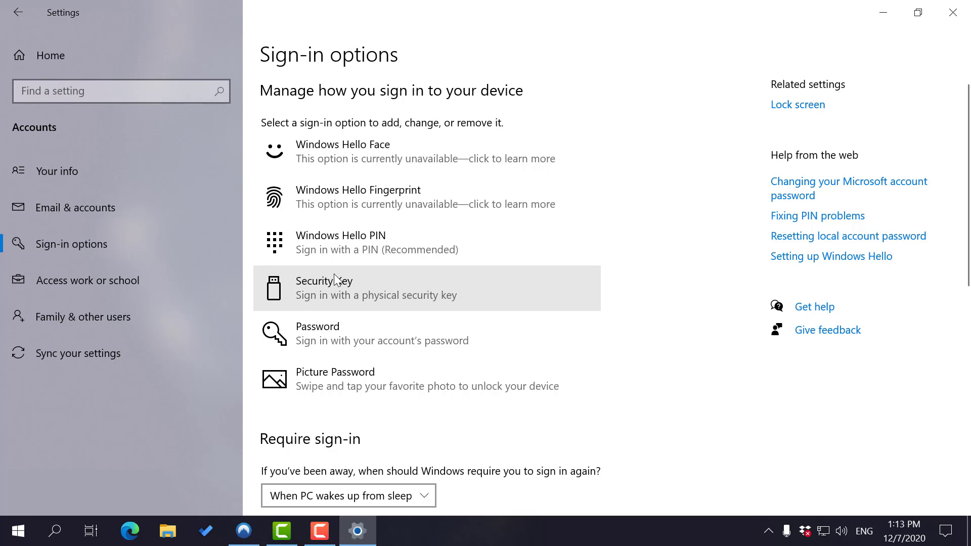
{"action": "scroll", "coordinate": [334, 275], "scroll_direction": "down", "scroll_amount": 3}
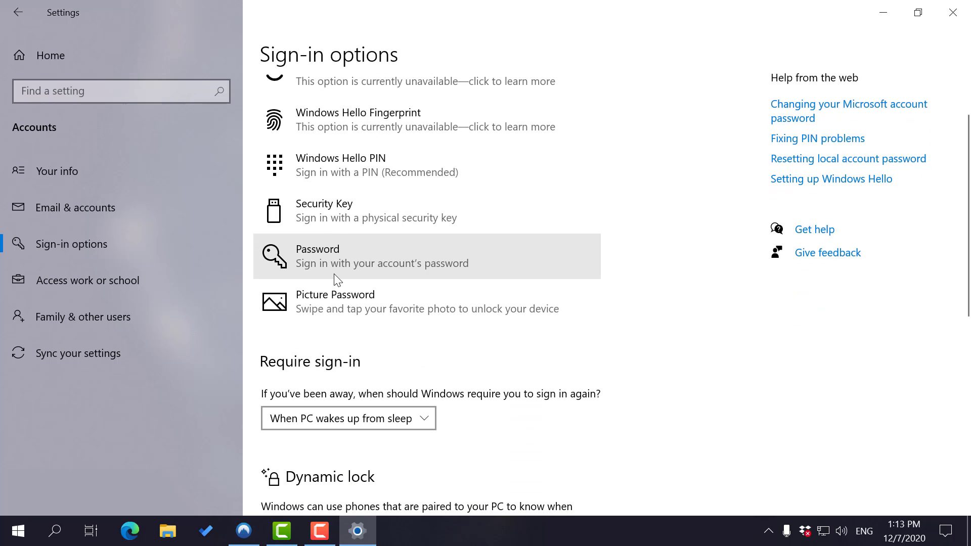
{"action": "scroll", "coordinate": [349, 271], "scroll_direction": "up", "scroll_amount": 3}
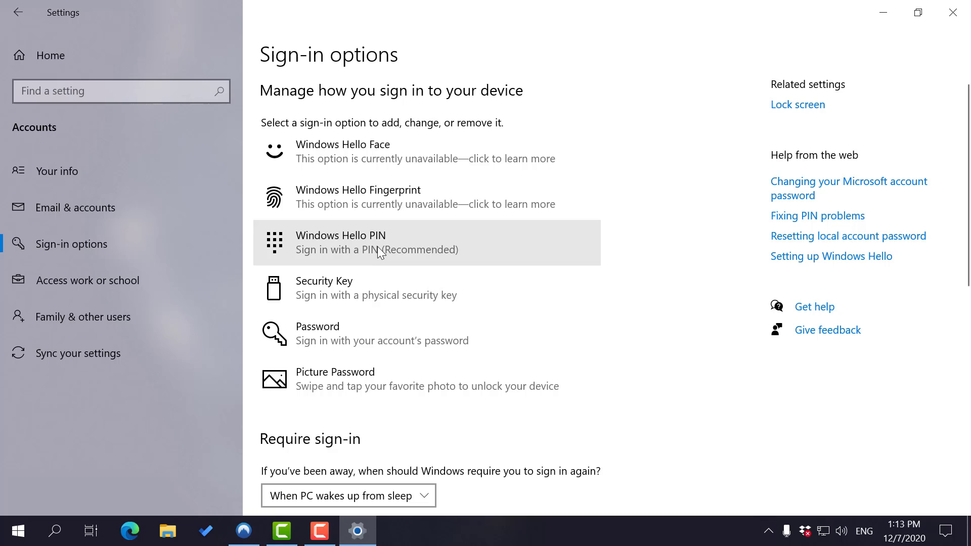
{"action": "left_click", "coordinate": [359, 333]}
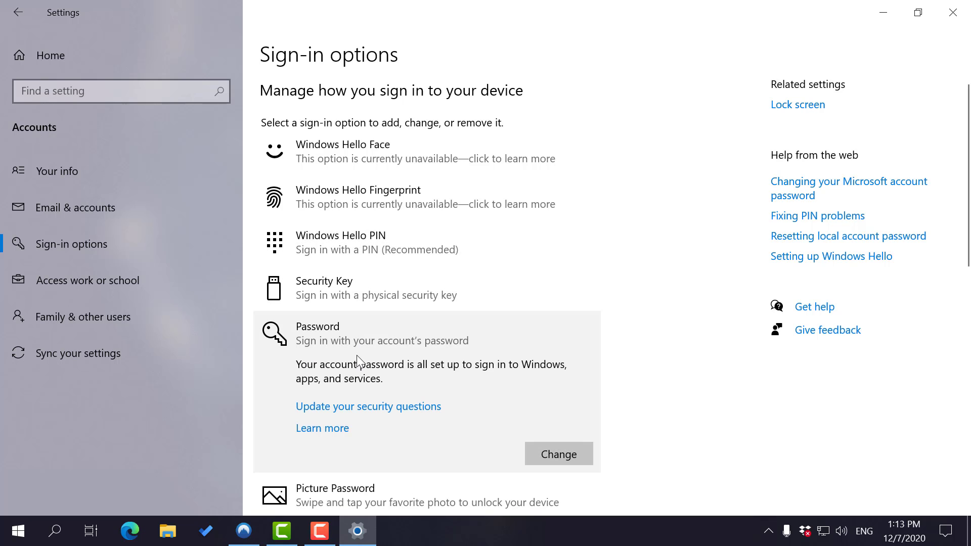
{"action": "left_click", "coordinate": [578, 454]}
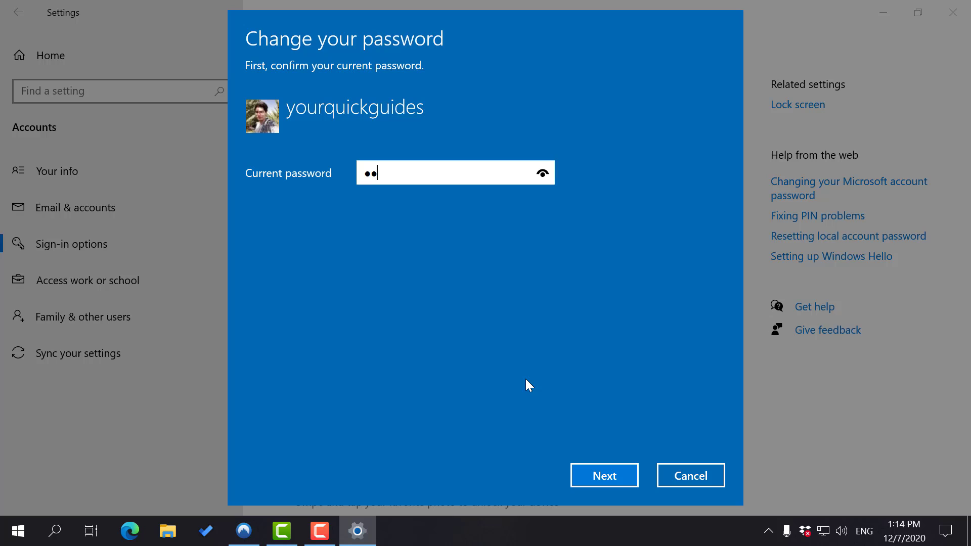
{"action": "type", "text": "aaa"}
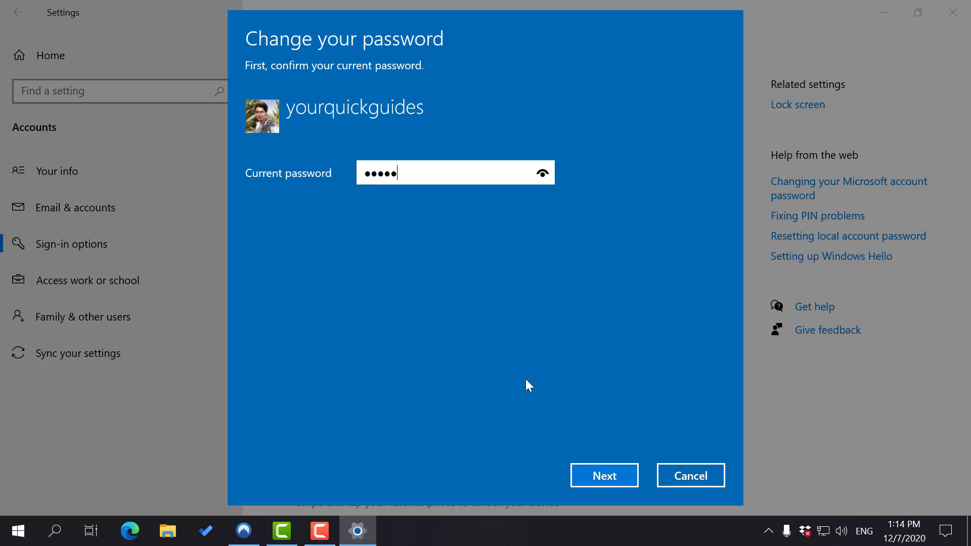
{"action": "key", "text": "Return"}
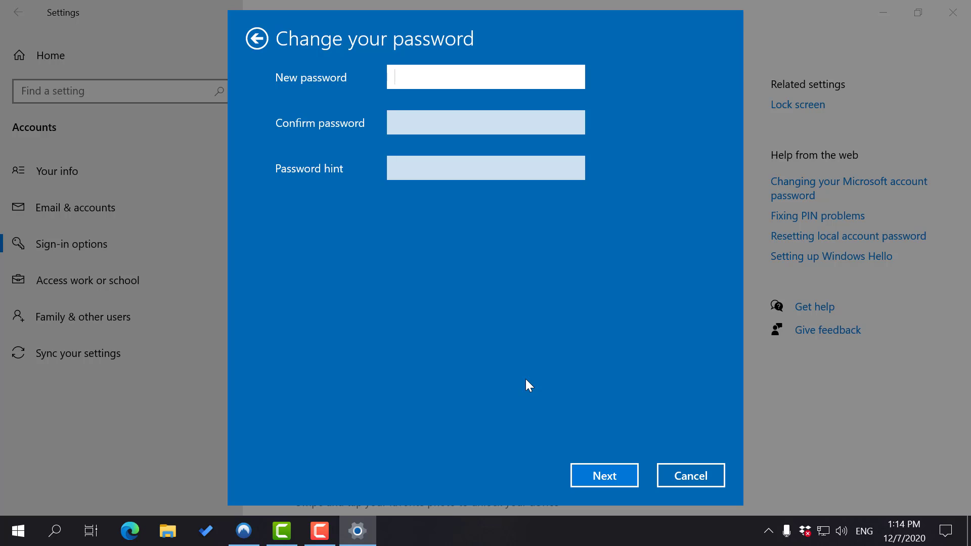
{"action": "type", "text": "p"}
{"action": "type", "text": "assw"}
{"action": "key", "text": "Tab"}
{"action": "type", "text": "pass"}
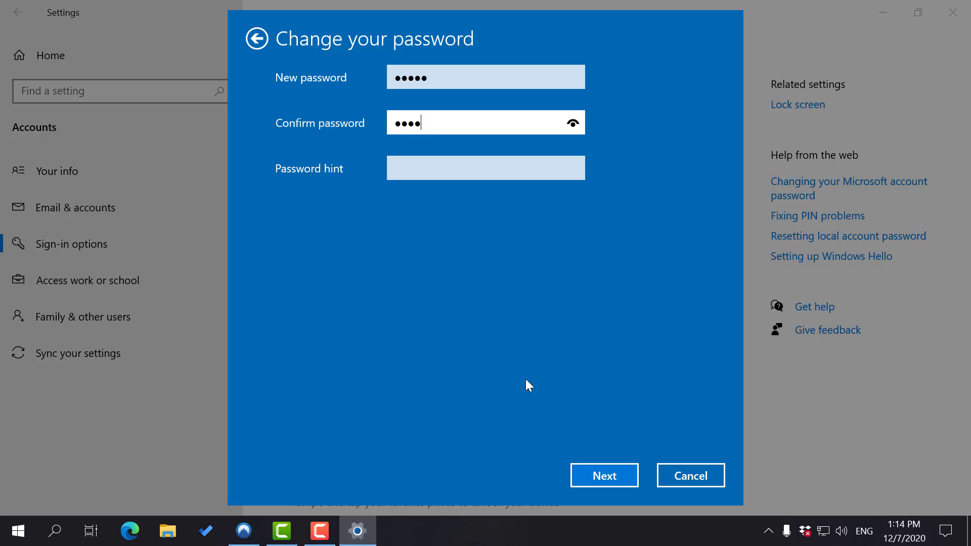
{"action": "type", "text": "w"}
{"action": "key", "text": "Tab"}
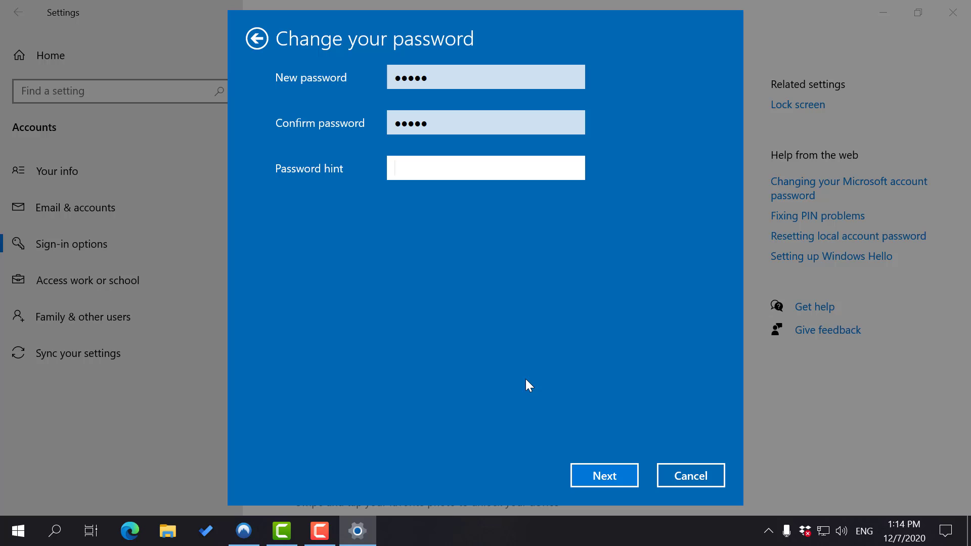
{"action": "type", "text": "hint"}
{"action": "left_click", "coordinate": [601, 476]}
{"action": "left_click", "coordinate": [601, 478]}
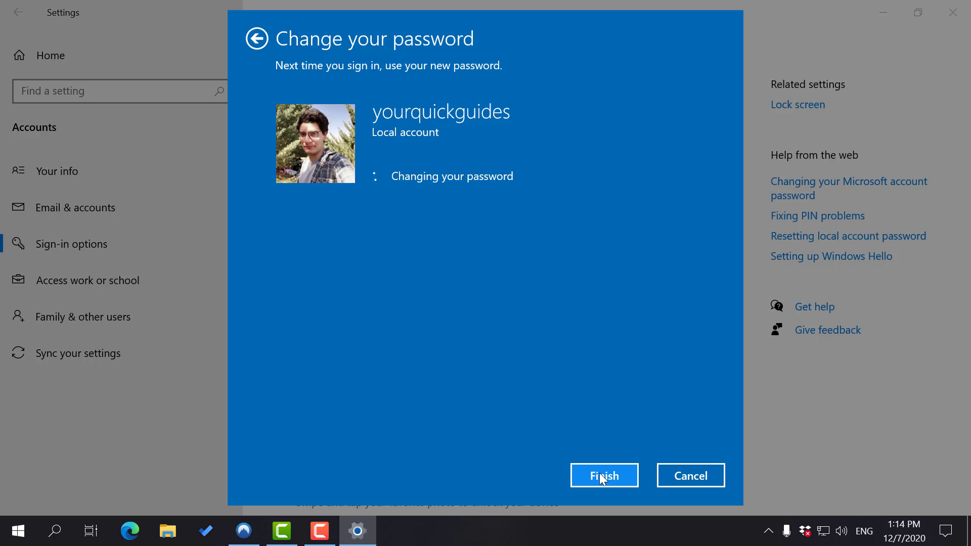